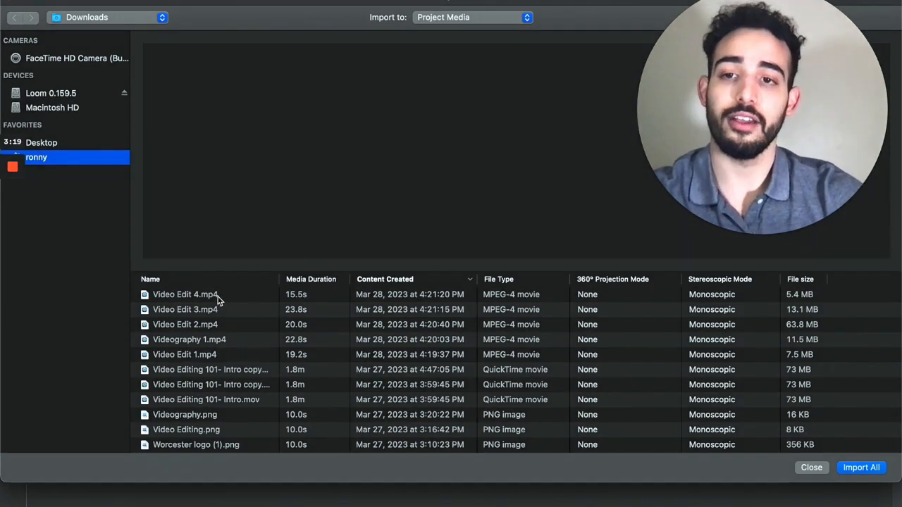
- Import the five clips Video Edit 4, Video Edit 3, Video Edit 2, Videography 1 and Video Edit 1 into Project Media
click(215, 297)
drag(215, 298, 212, 359)
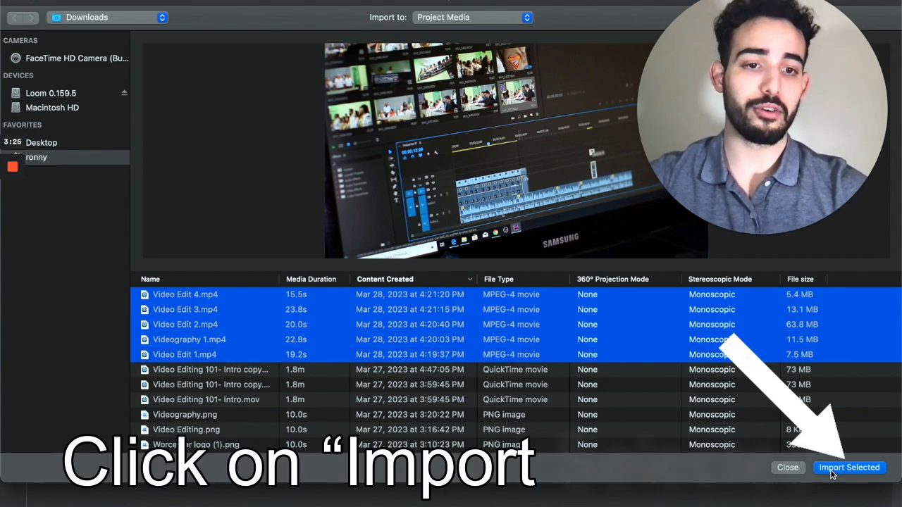
click(849, 467)
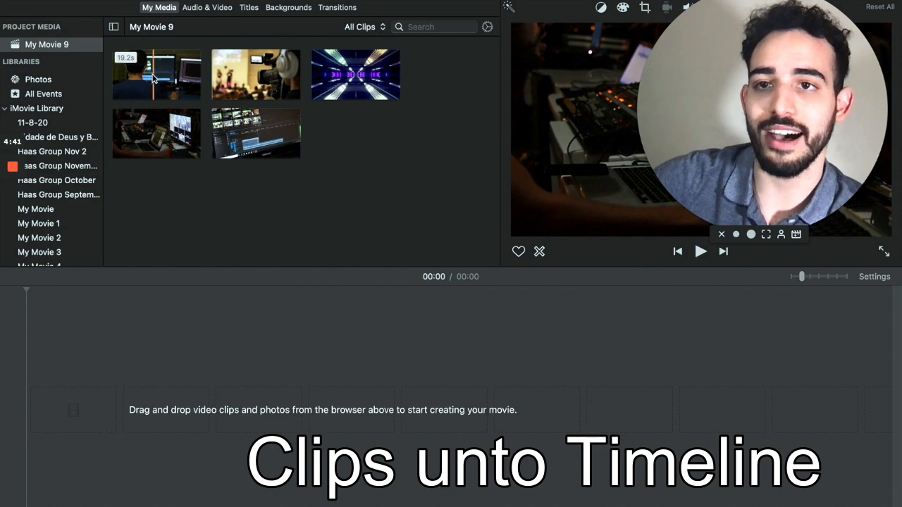
- Place the clips on the timeline in order: camera operator, purple light tunnel, editor at desk, laptop control desk and Samsung monitor
drag(243, 77, 47, 420)
drag(355, 75, 451, 415)
drag(819, 277, 802, 277)
drag(157, 74, 227, 412)
drag(156, 134, 338, 414)
drag(251, 133, 435, 410)
drag(435, 411, 436, 412)
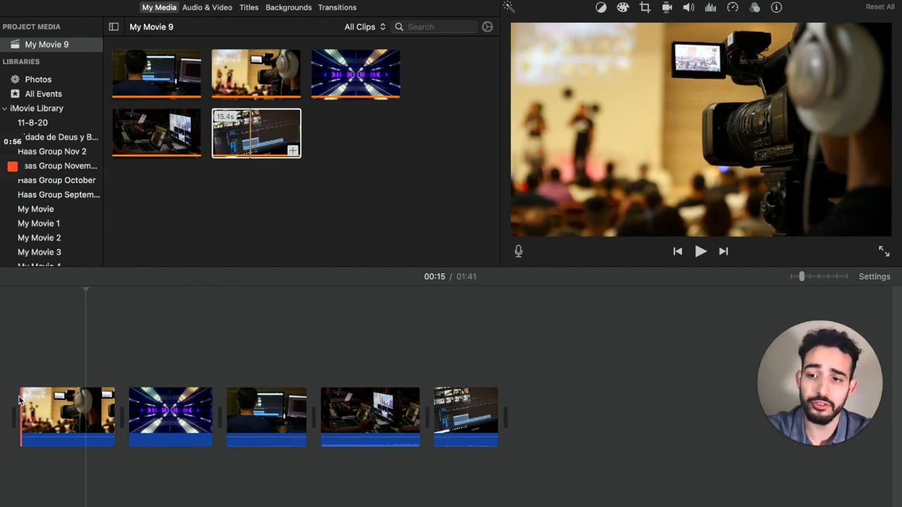
- Try trimming the start of the camera operator clip on the timeline to about its middle
click(23, 400)
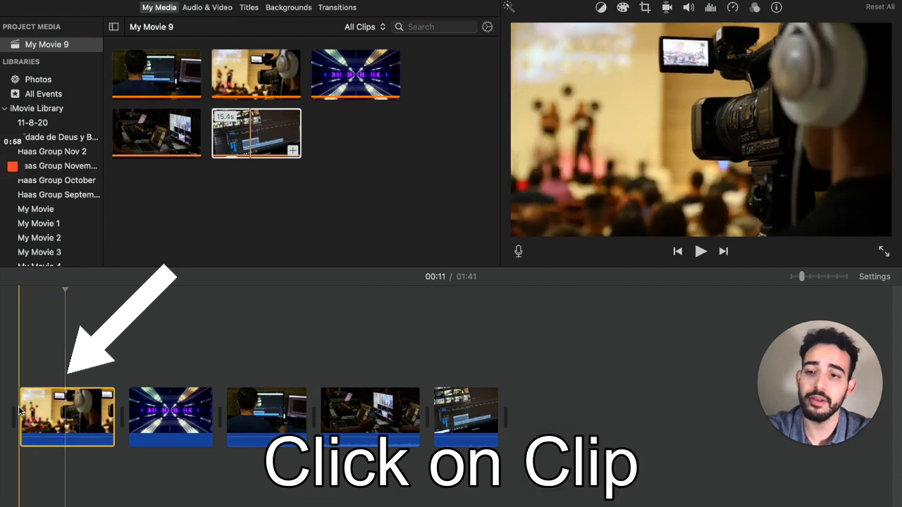
drag(21, 409, 65, 407)
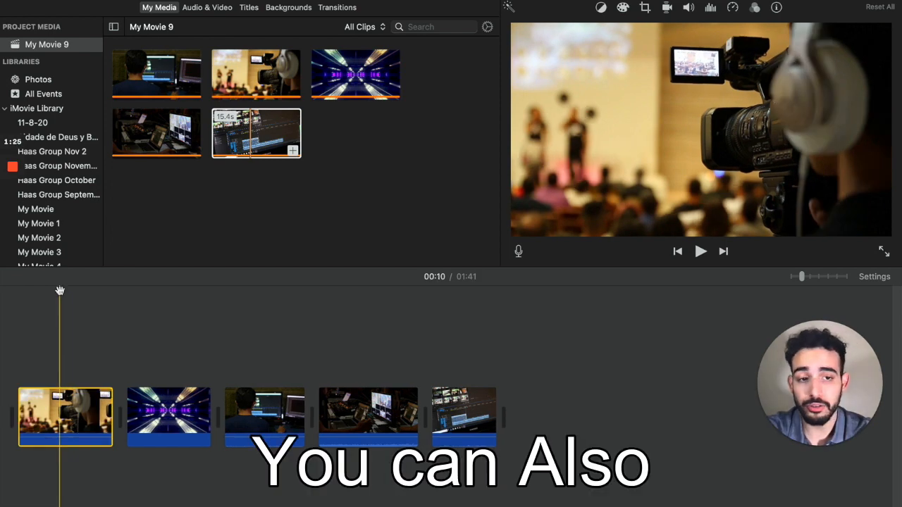
- Split the camera operator clip at about 9 seconds and delete its unwanted opening section
mouse_move(48, 292)
mouse_down()
mouse_move(67, 294)
mouse_move(58, 294)
mouse_up()
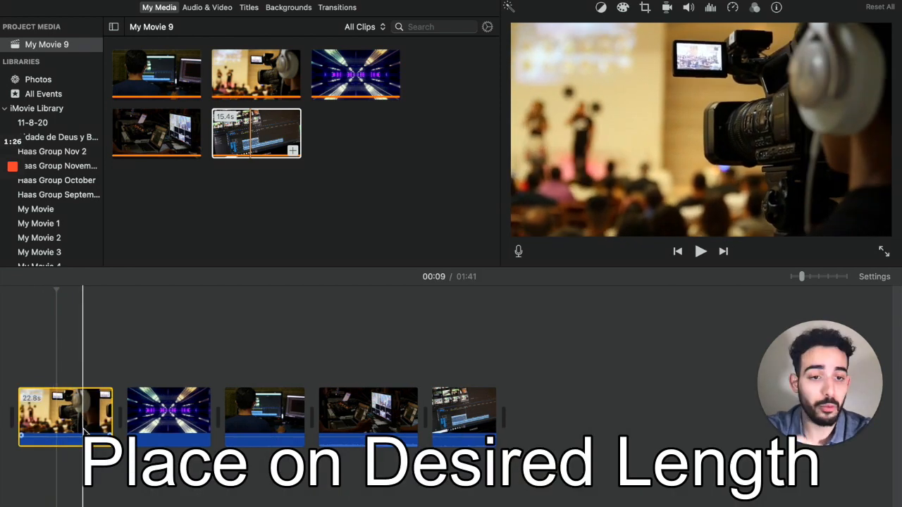
right_click(58, 421)
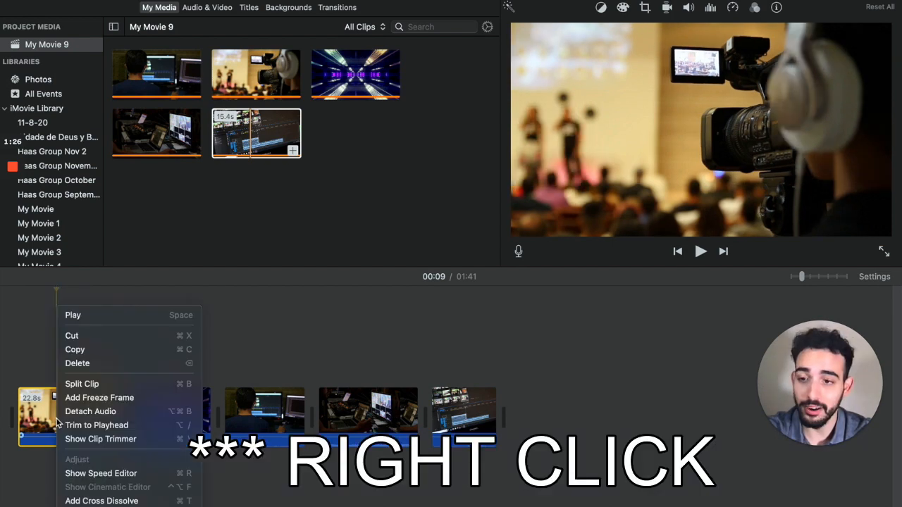
click(95, 386)
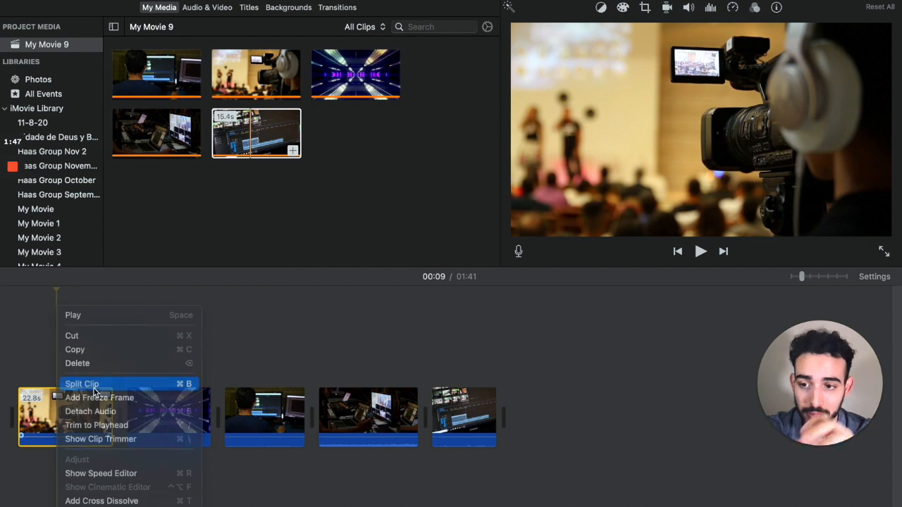
click(90, 416)
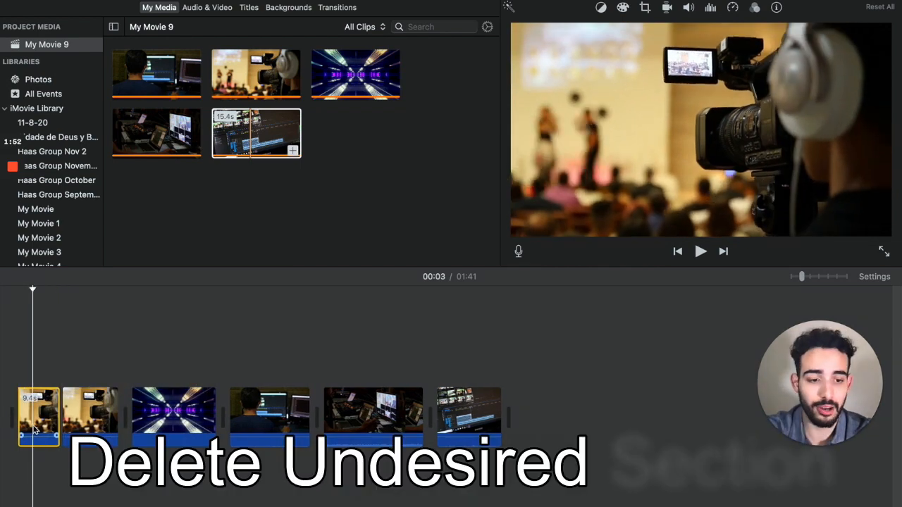
key(Delete)
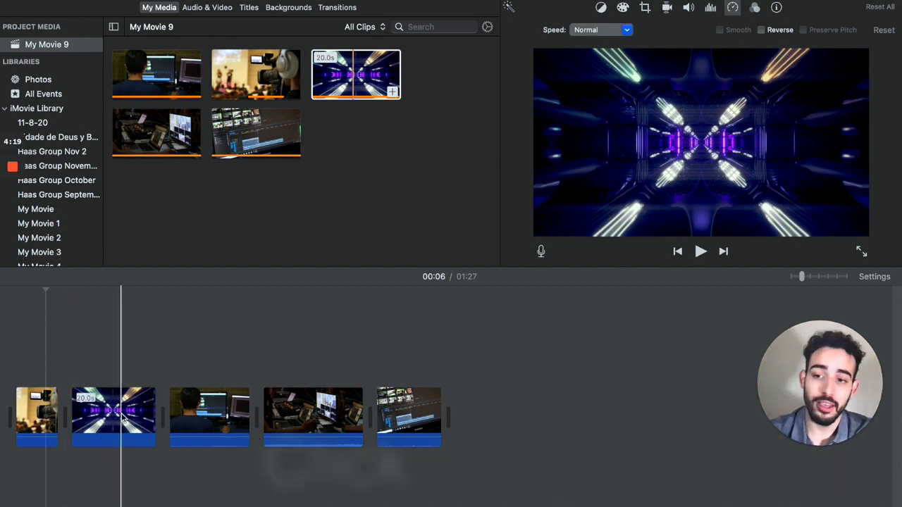
- Set the playback speed of the purple light tunnel clip to Custom at 150%
click(121, 412)
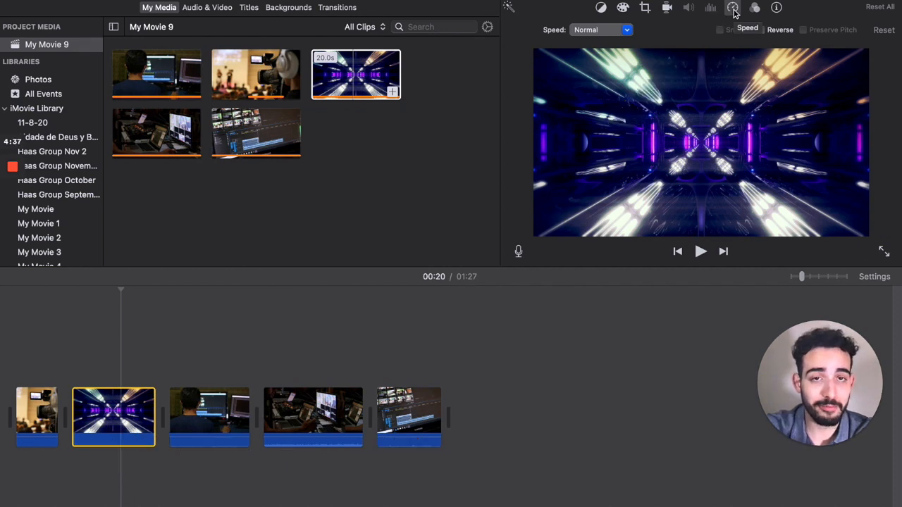
click(627, 30)
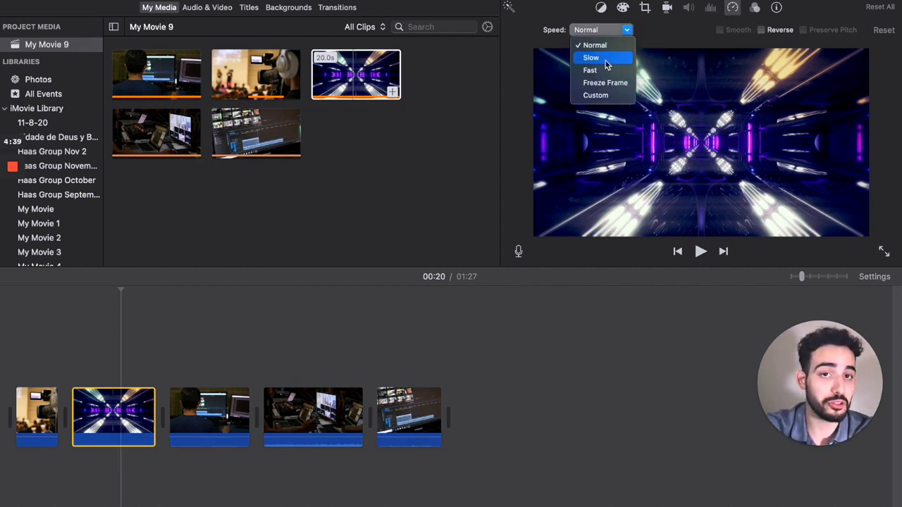
click(596, 95)
double_click(657, 30)
text(150)
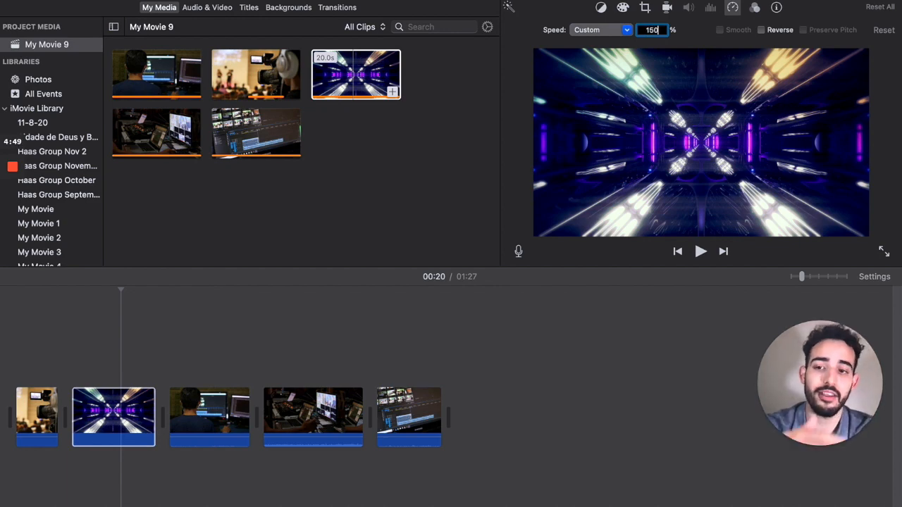
key(Return)
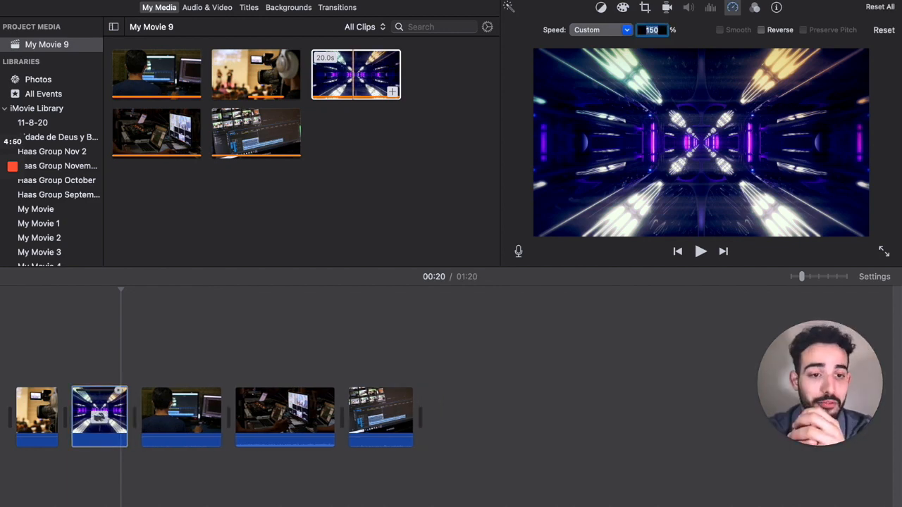
- Raise the custom speed percentage of the purple light tunnel clip to make it play even faster
click(663, 28)
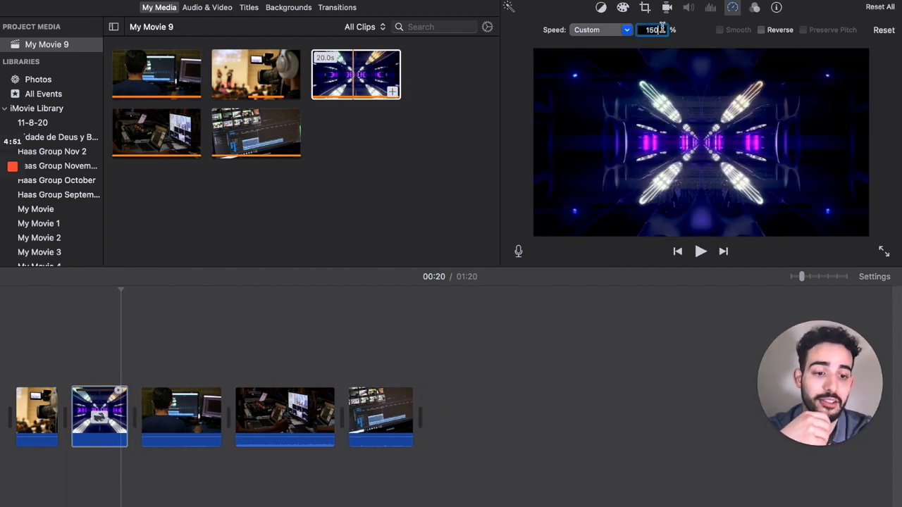
text(50)
key(Return)
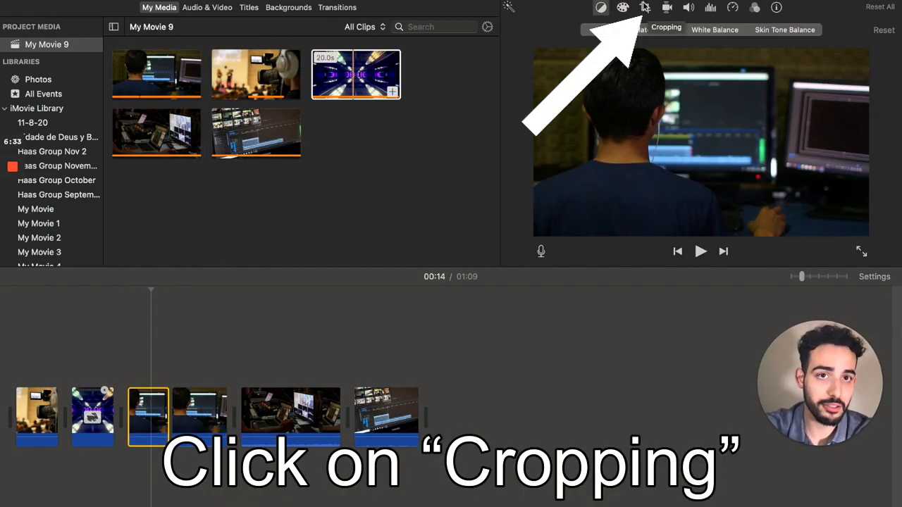
- Apply the Ken Burns crop style to the selected editor-at-desk clip, adjust its framing and preview the motion
click(644, 7)
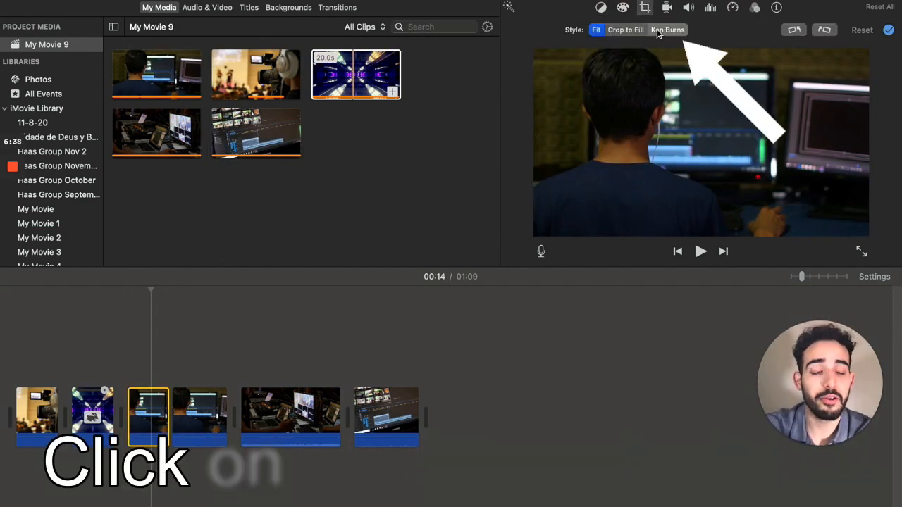
click(658, 32)
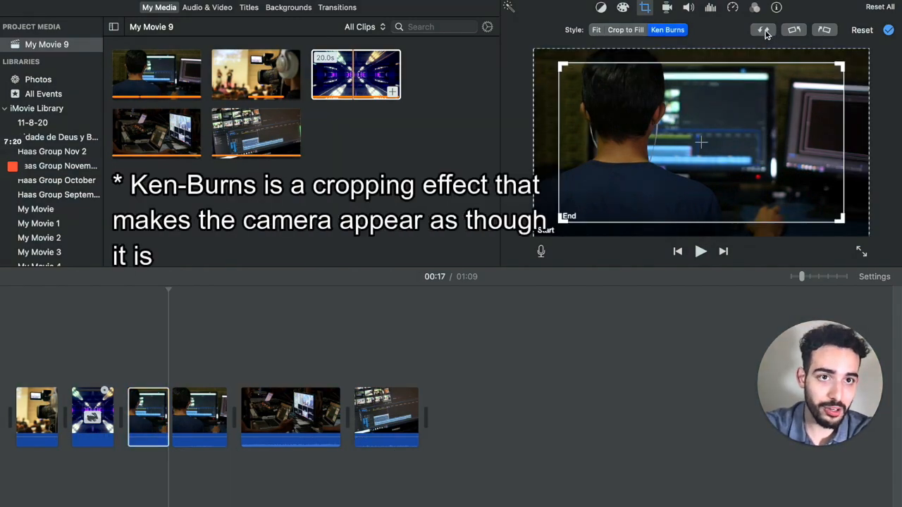
drag(573, 74, 760, 198)
drag(685, 133, 701, 142)
click(700, 251)
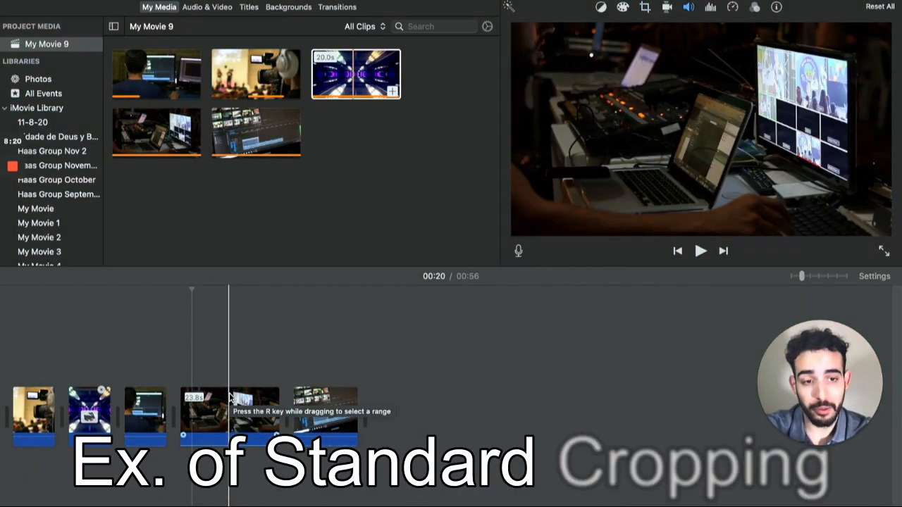
- Set the laptop control desk clip's crop style to Crop to Fill and tighten the crop frame inward from its upper-left corner
click(238, 398)
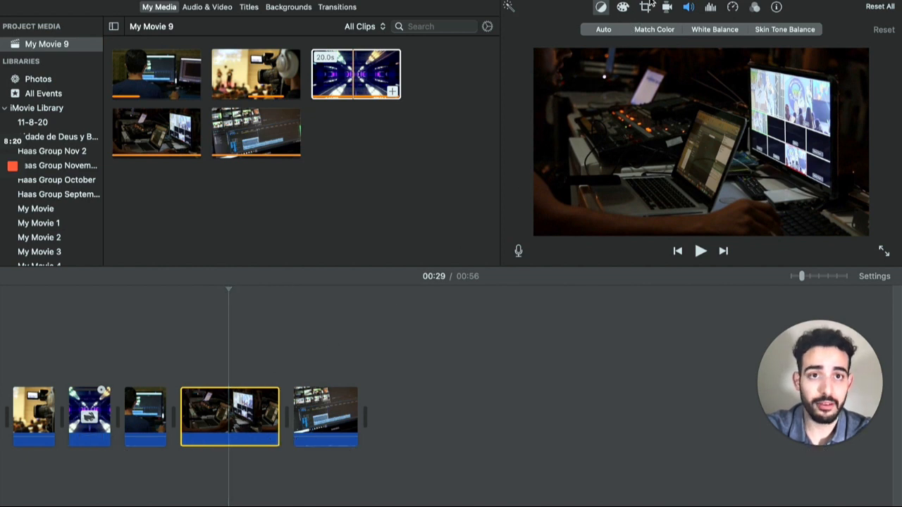
click(645, 7)
click(626, 29)
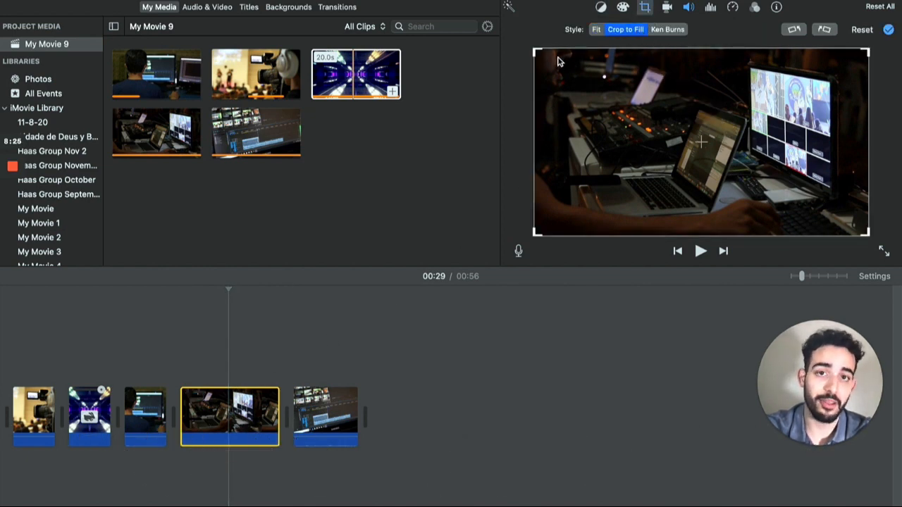
drag(564, 67, 600, 90)
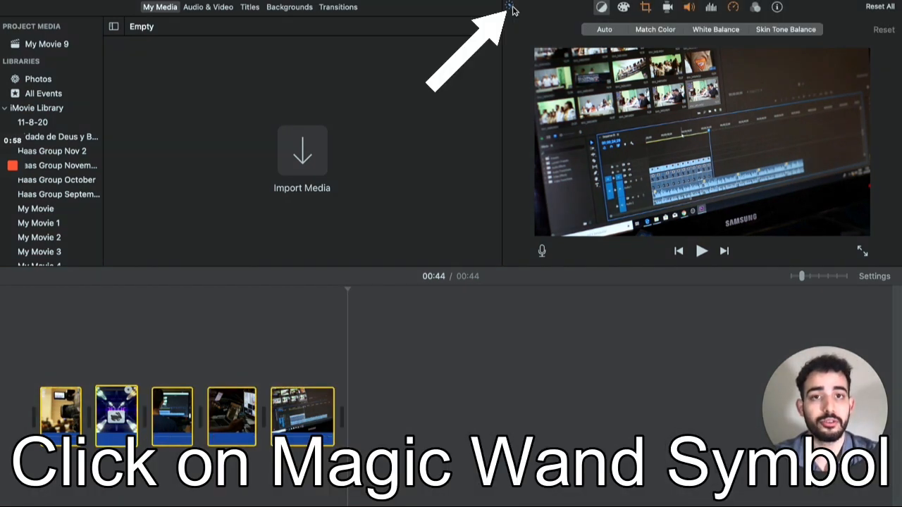
- Auto-enhance all the selected timeline clips and check their automatic volume adjustment
click(510, 6)
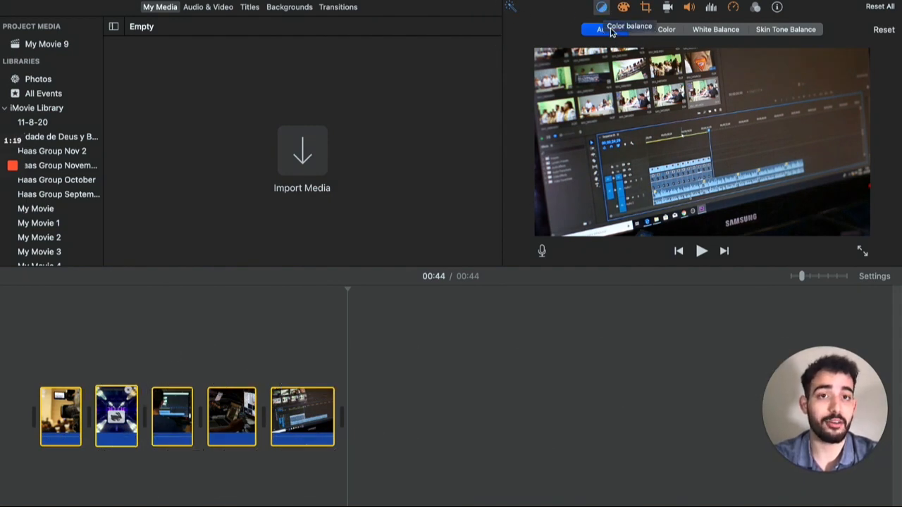
click(689, 8)
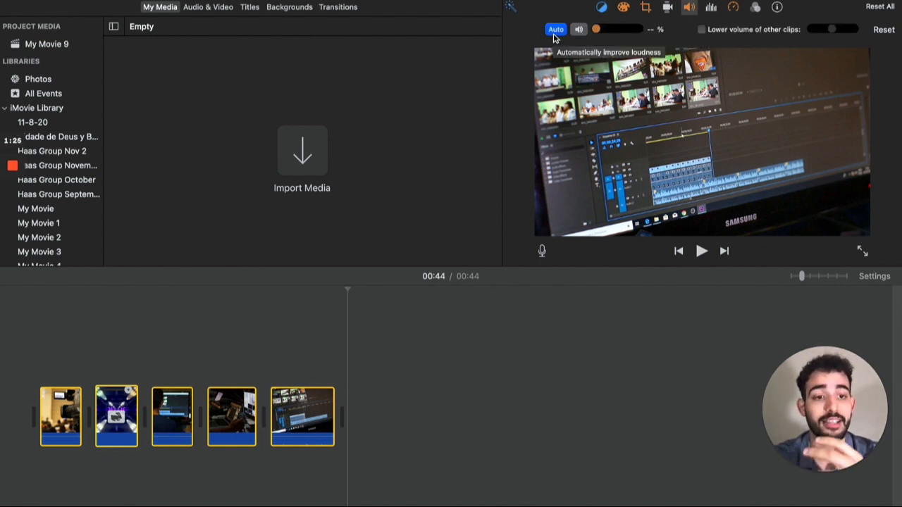
click(346, 392)
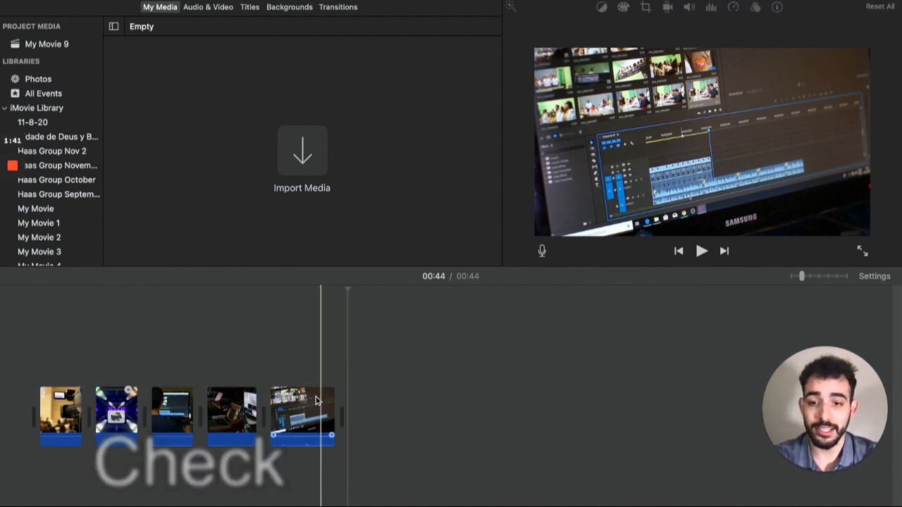
- Look through the available clip filters for the last timeline clip without applying one
click(302, 416)
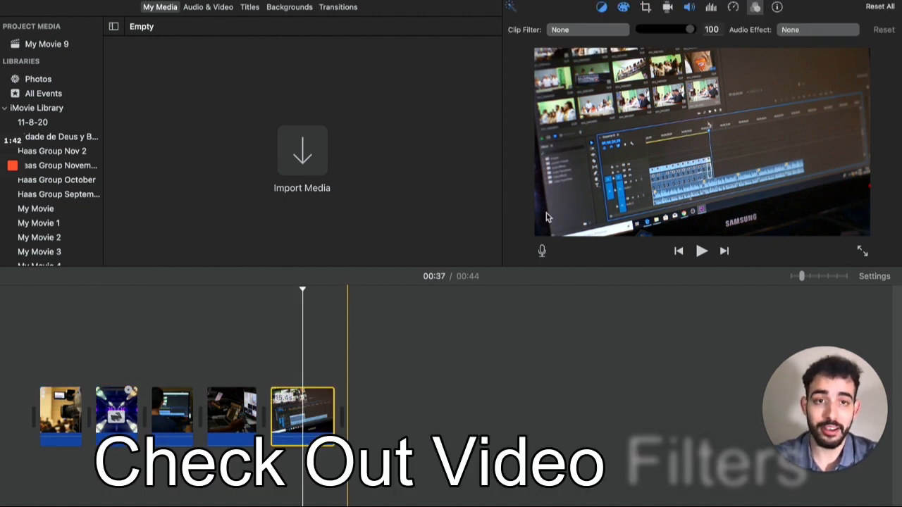
click(755, 9)
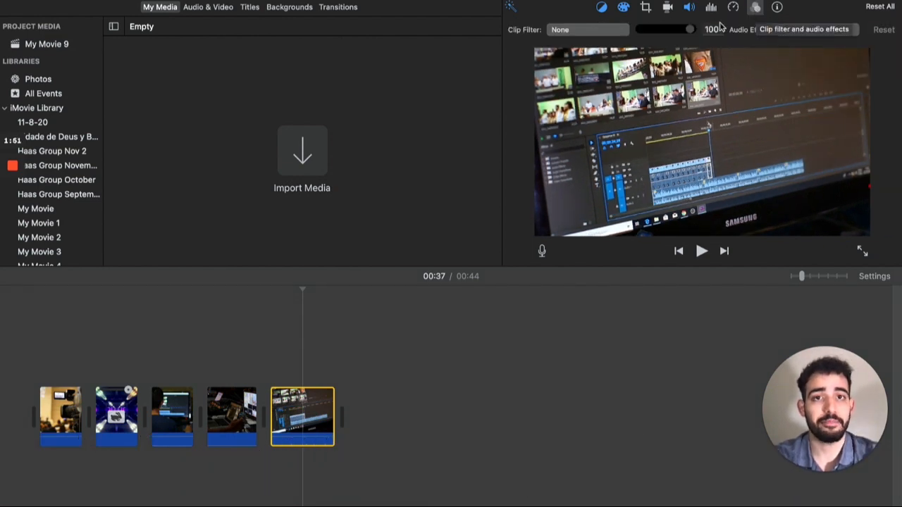
click(558, 32)
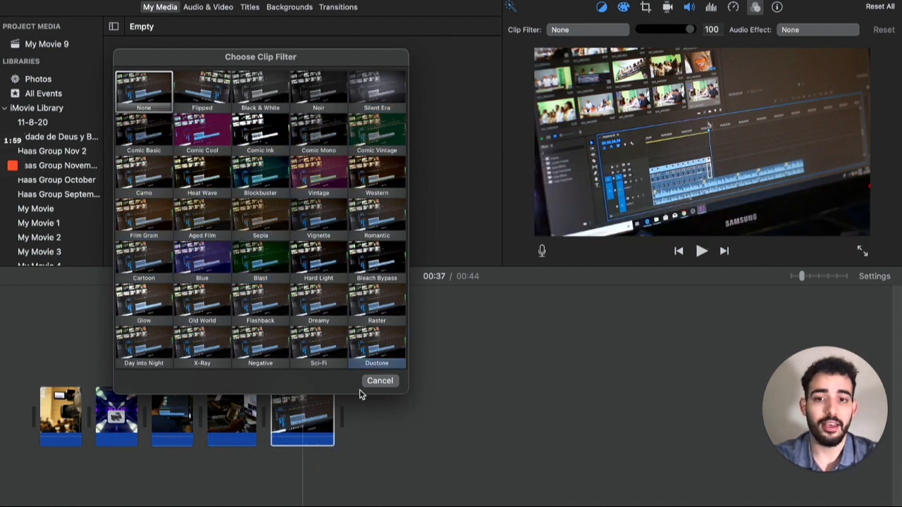
click(387, 381)
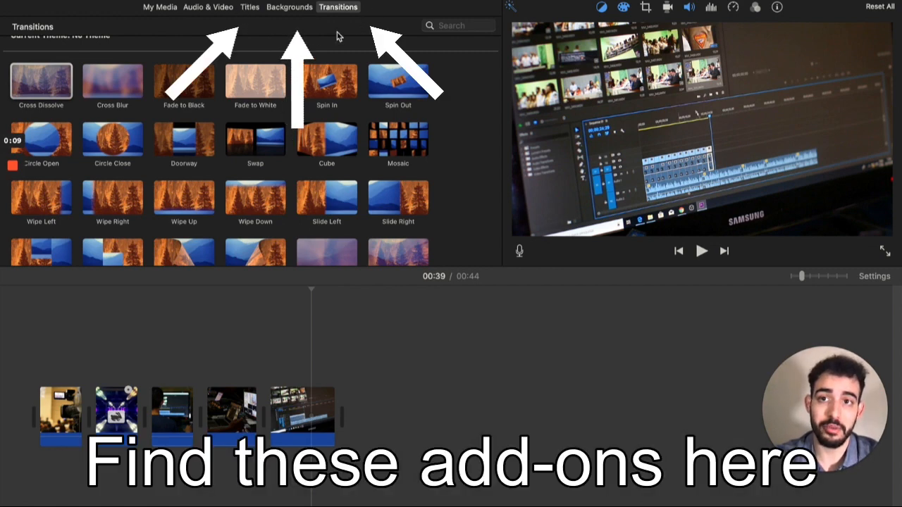
- Add the Gradient White background after the last clip on the timeline
click(168, 8)
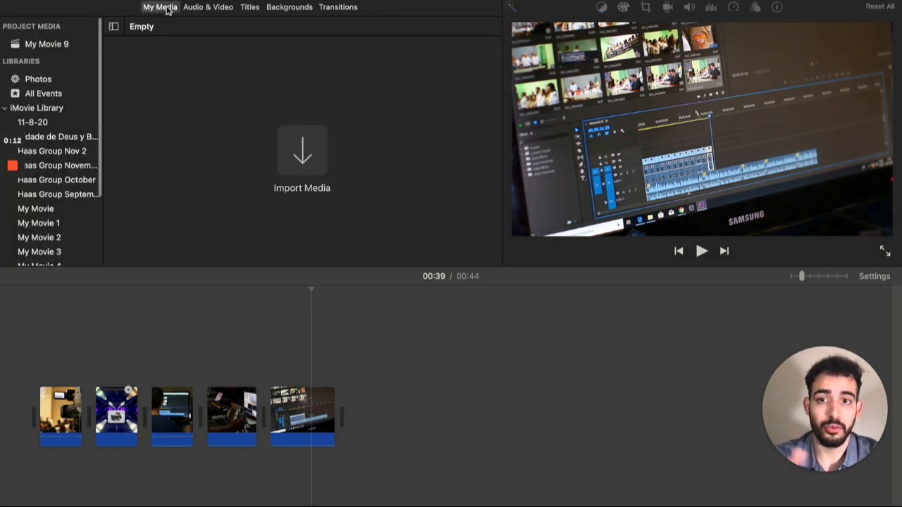
click(216, 8)
click(286, 9)
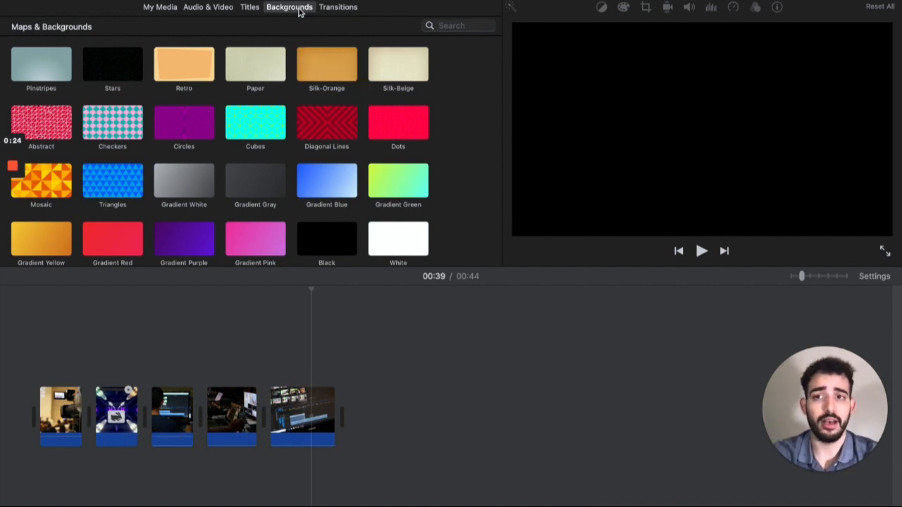
scroll(215, 237, down, 2)
drag(181, 163, 354, 419)
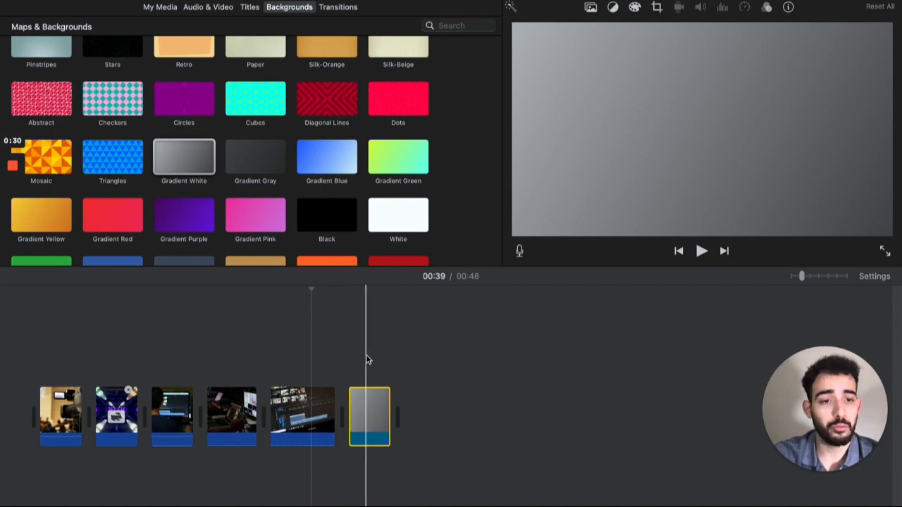
- Add an Expand title above the gradient background clip and set its text to "The End"
click(250, 7)
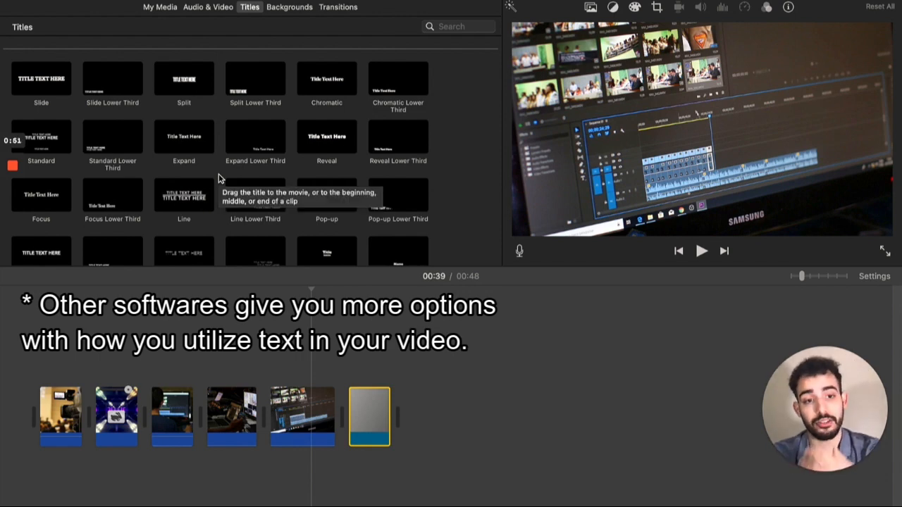
drag(176, 145, 351, 372)
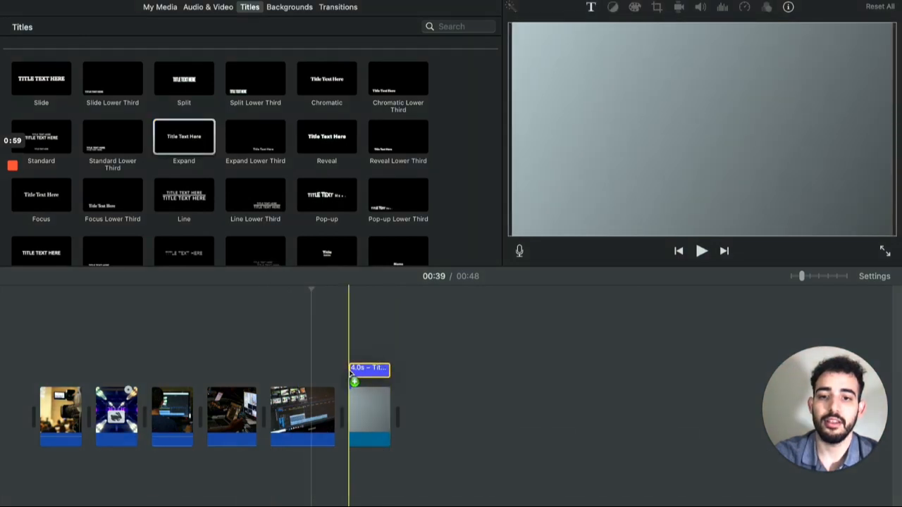
text(Title T)
key(BackSpace)
key(BackSpace)
key(BackSpace)
key(BackSpace)
key(BackSpace)
key(BackSpace)
text(he End)
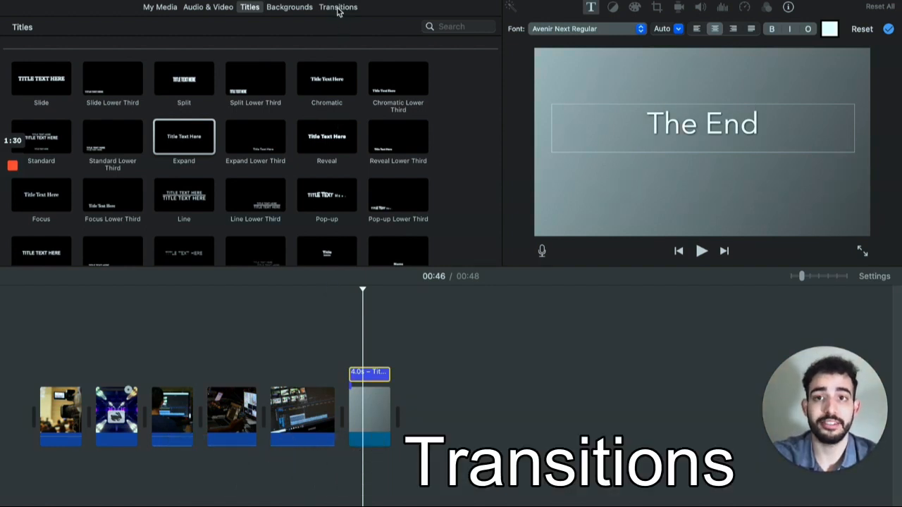
- Add a Cross Dissolve transition between the last video clip and the gradient background clip
click(338, 7)
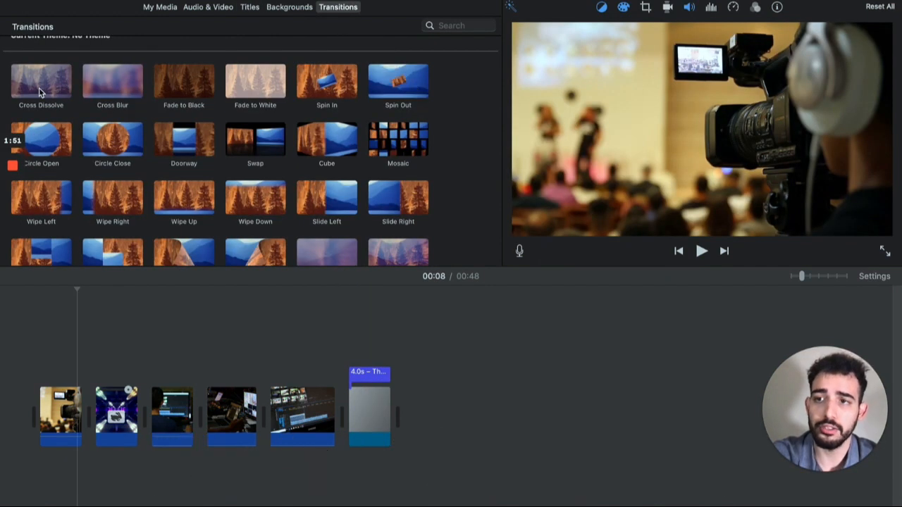
drag(40, 92, 295, 359)
drag(294, 360, 341, 415)
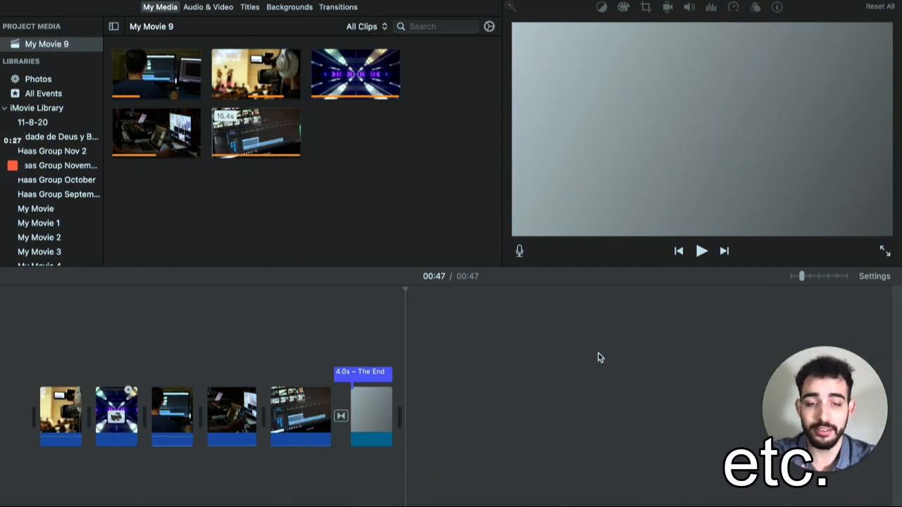
- Import the Videography.png and Video Editing.png images from Downloads into the project media, sorting the files by newest creation date
click(413, 222)
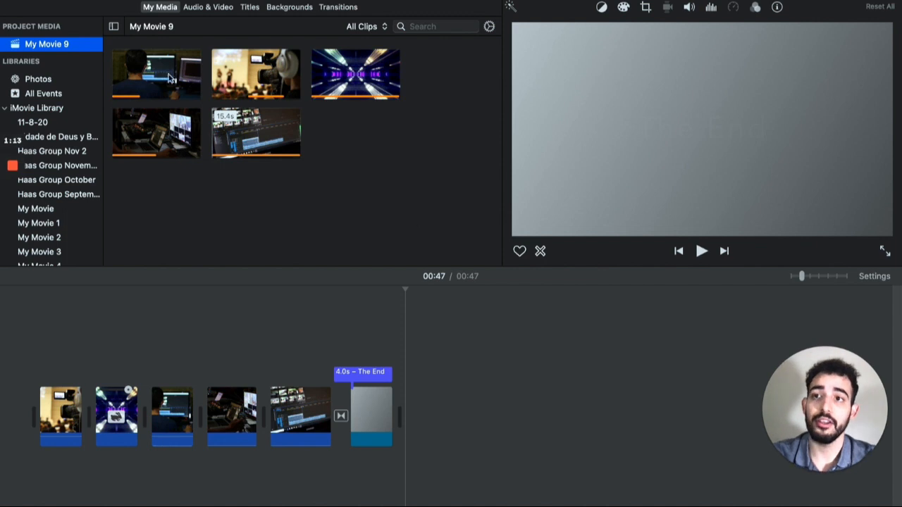
click(105, 0)
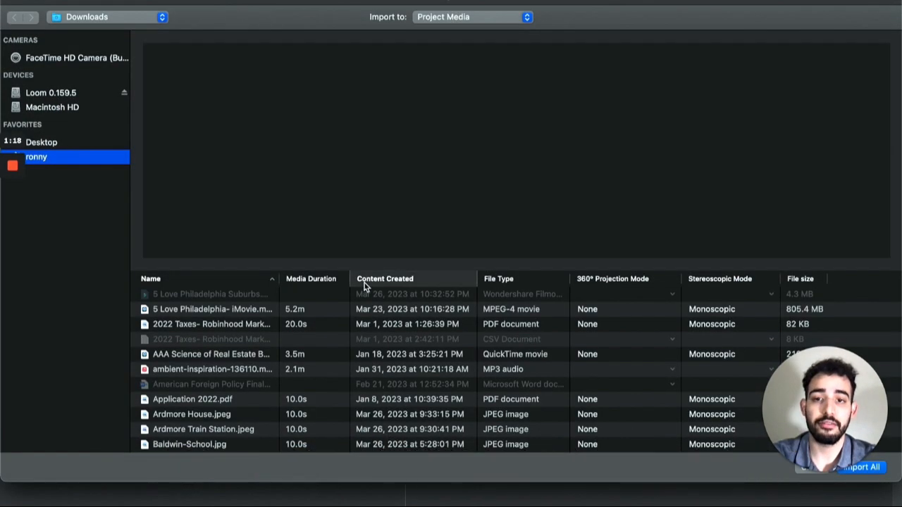
click(364, 282)
click(364, 283)
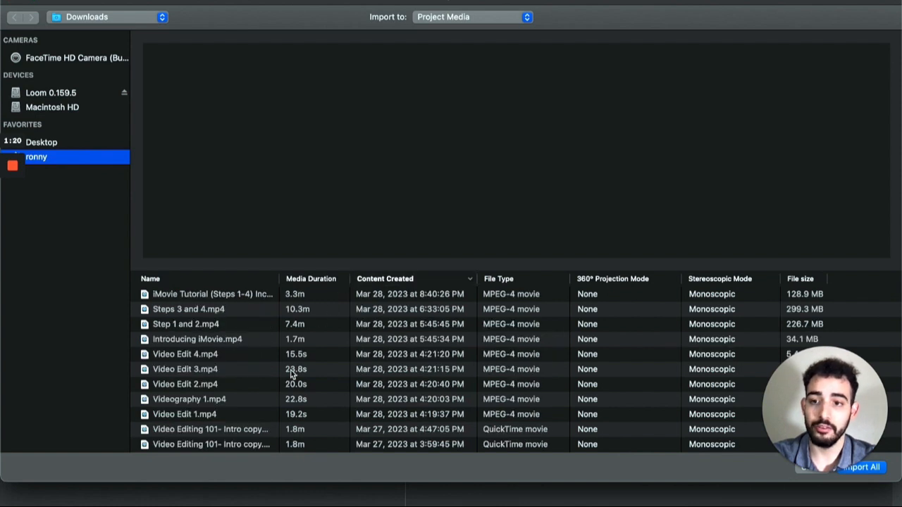
scroll(286, 391, down, 3)
scroll(211, 393, down, 2)
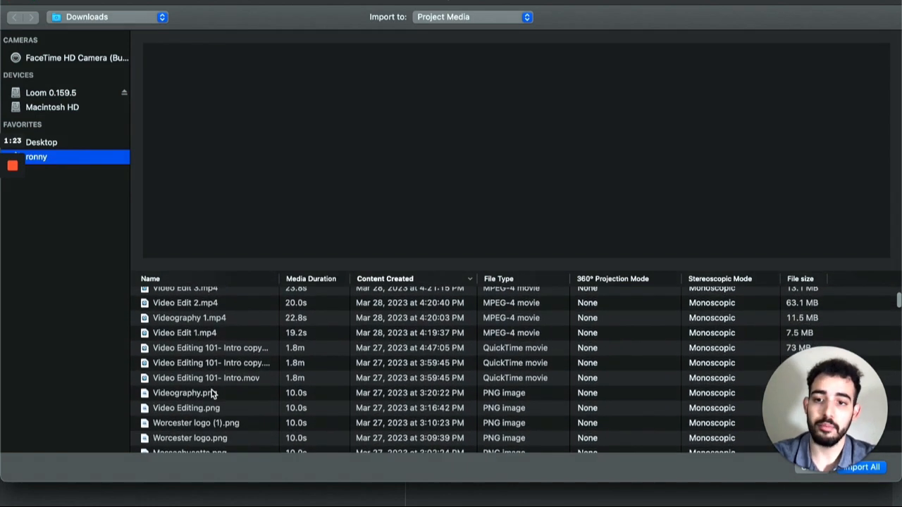
click(206, 393)
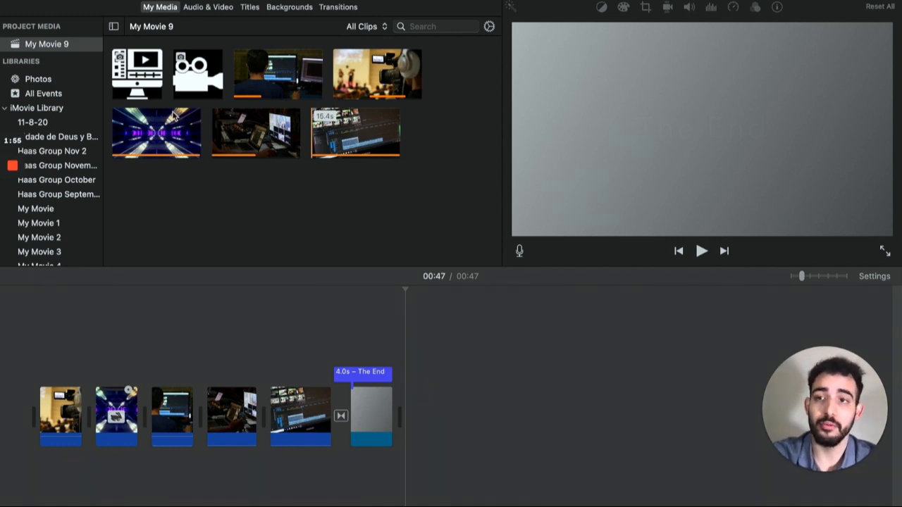
- Overlay the movie-camera image on the first clip and the computer image on the third, and set the camera overlay to Picture in Picture
drag(198, 84, 66, 363)
drag(142, 74, 158, 362)
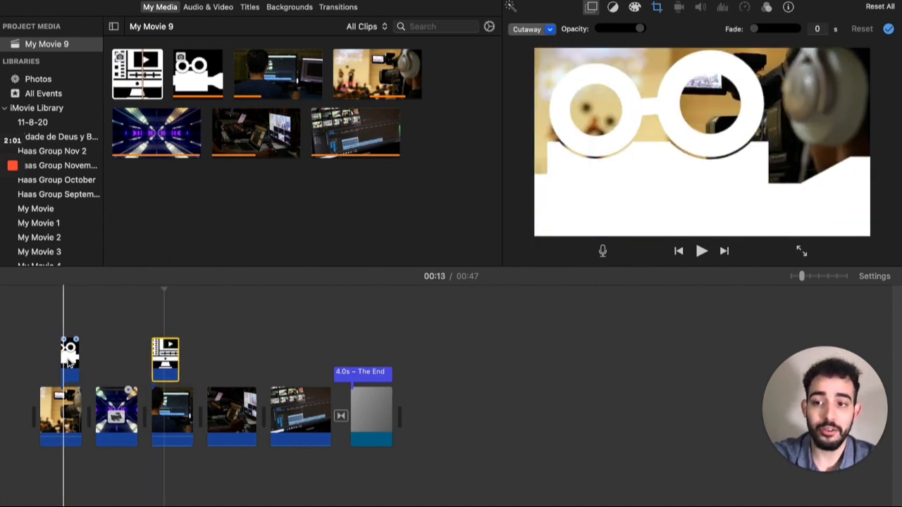
click(68, 363)
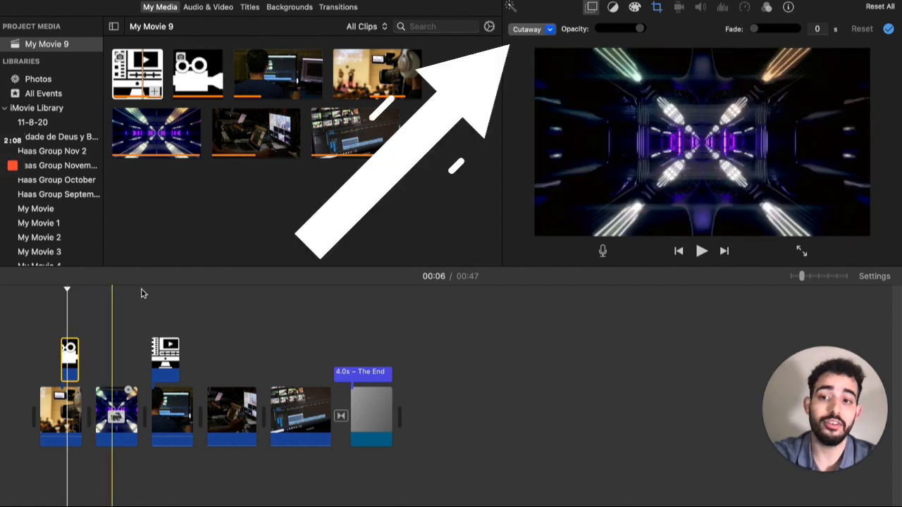
click(550, 30)
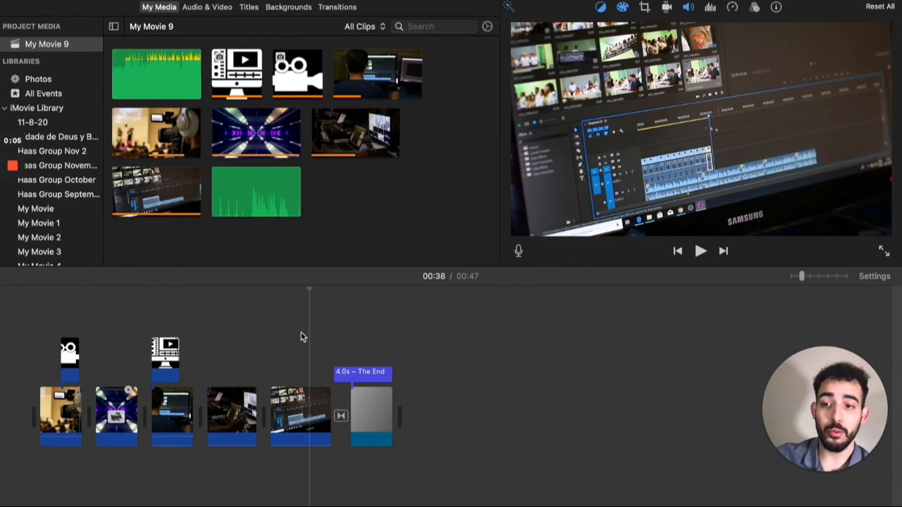
- Set the movie-camera overlay's crop style to Fit and move it toward the lower left of the video frame
click(69, 350)
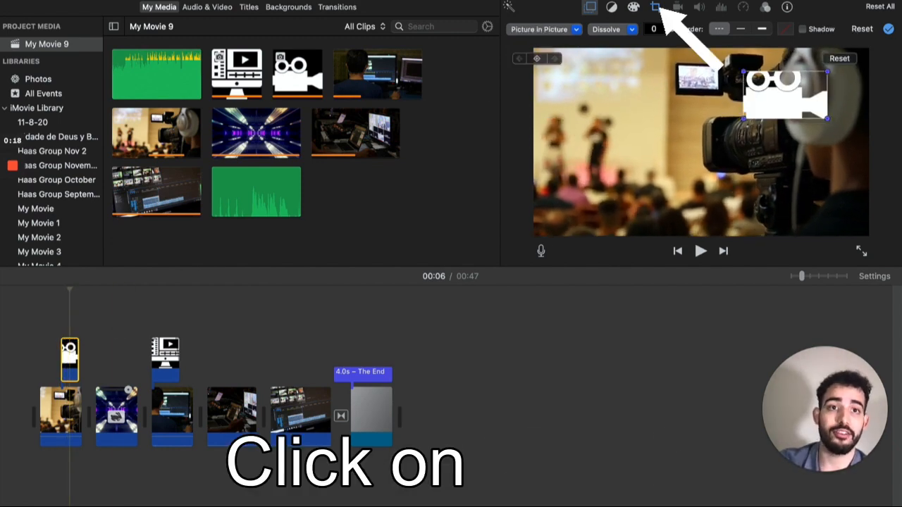
click(656, 7)
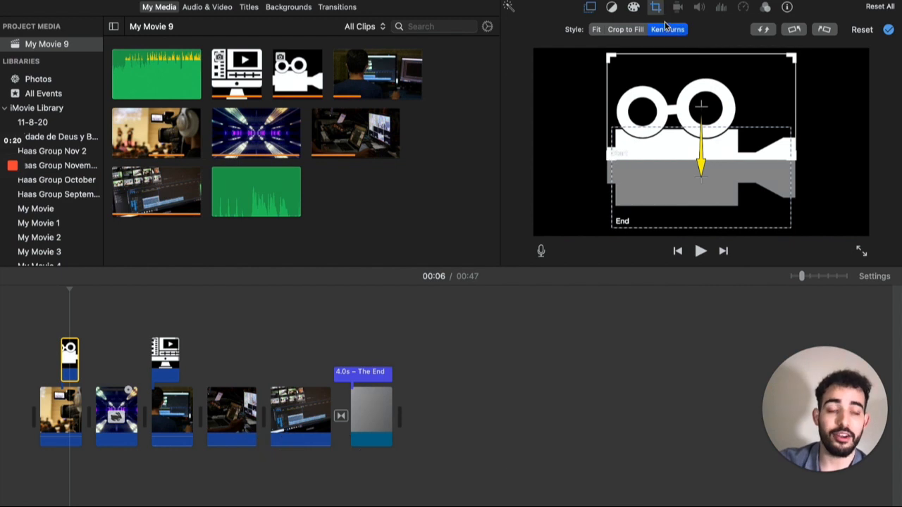
click(596, 30)
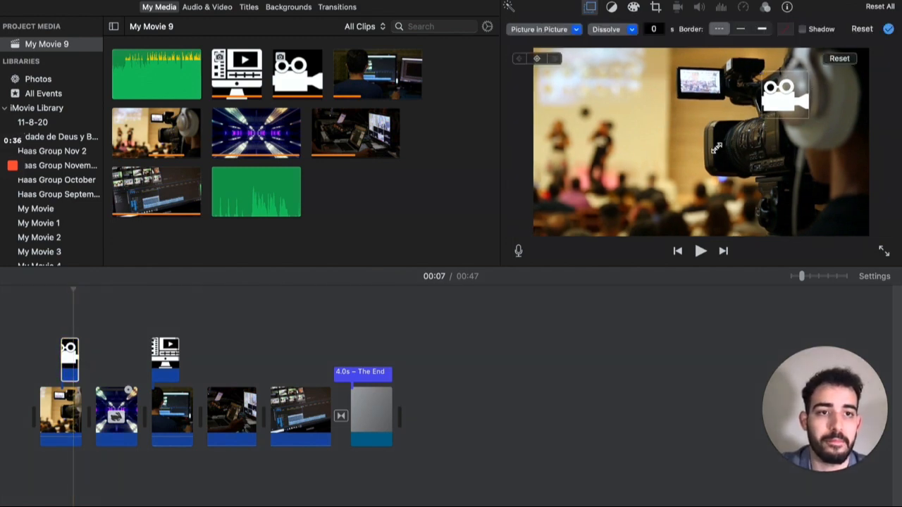
drag(772, 95, 622, 163)
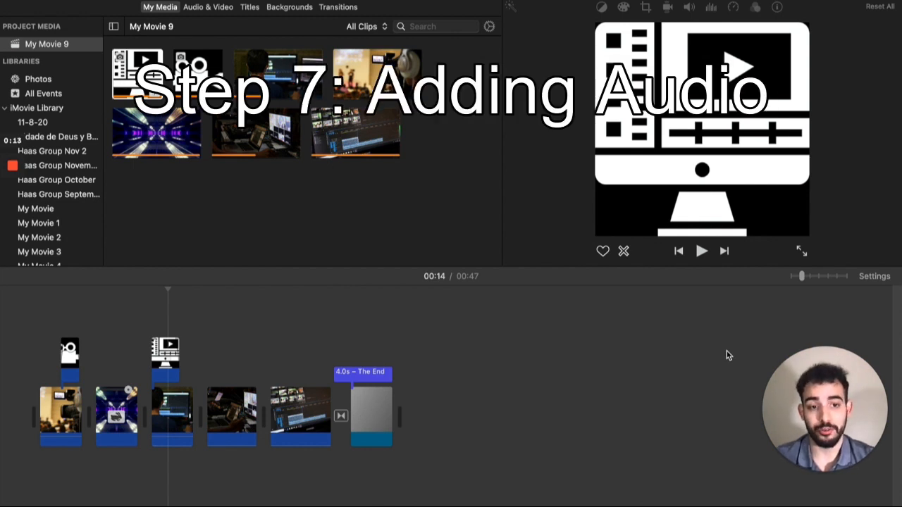
- Add the Breakbeat Long sound effect as an audio track below the clips, starting at the beginning of the movie
click(208, 7)
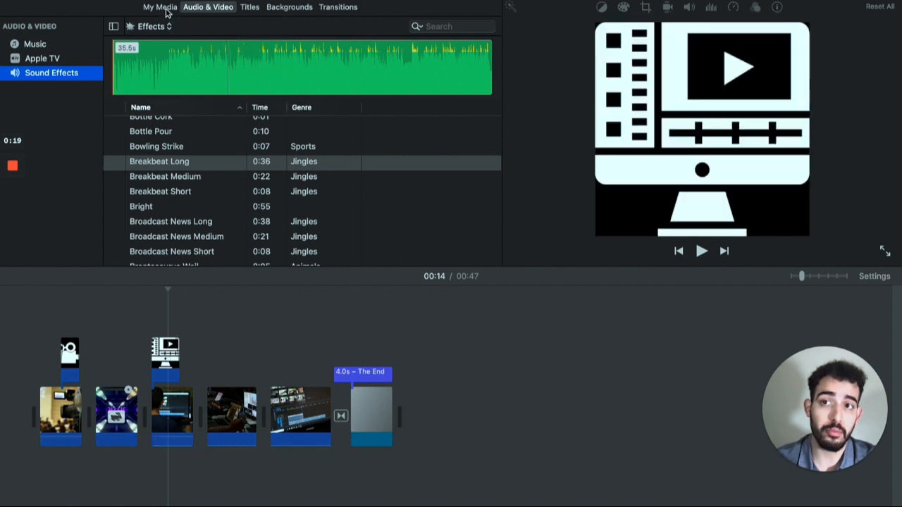
click(156, 8)
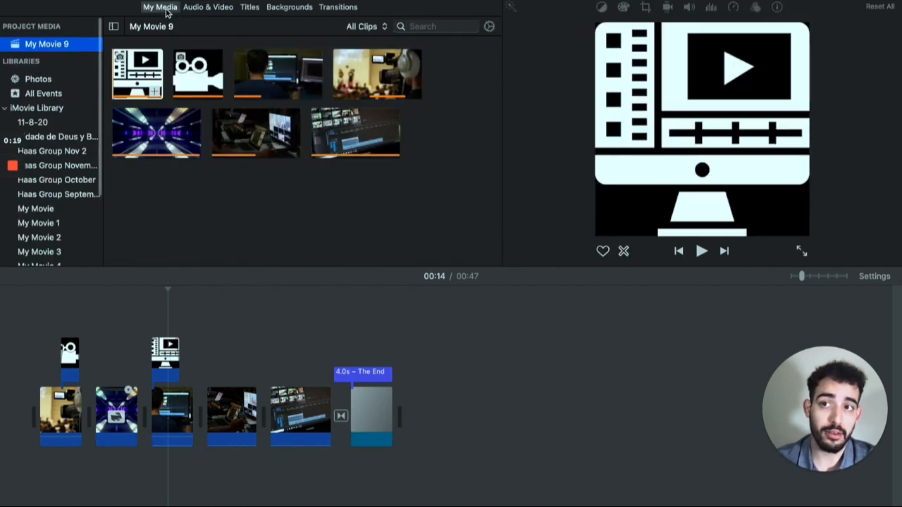
click(358, 164)
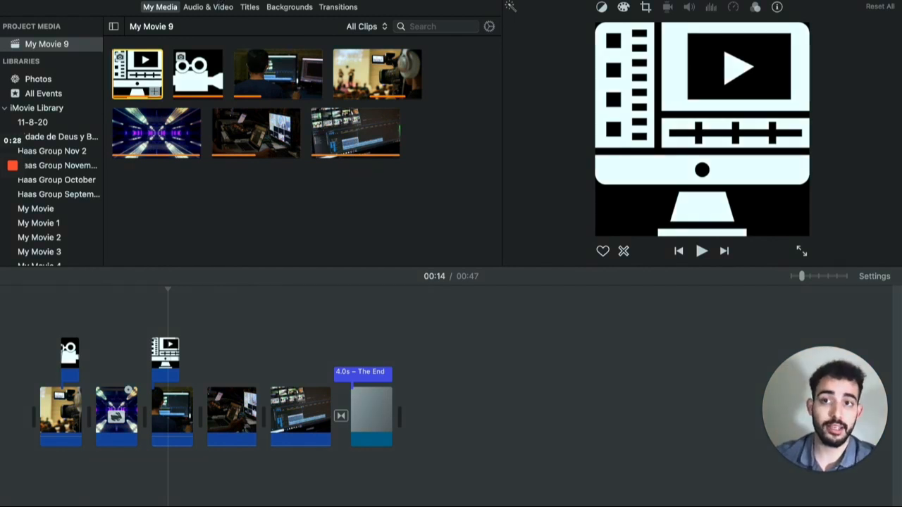
click(210, 7)
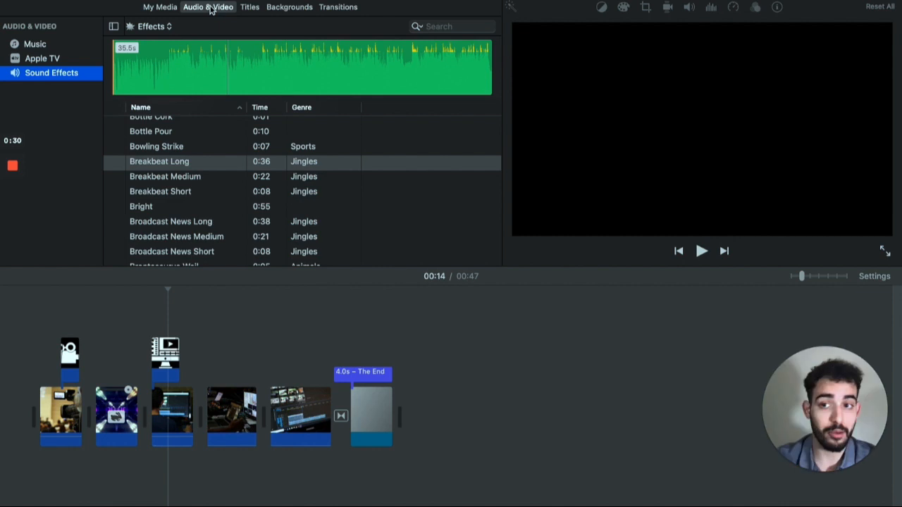
drag(158, 166, 41, 506)
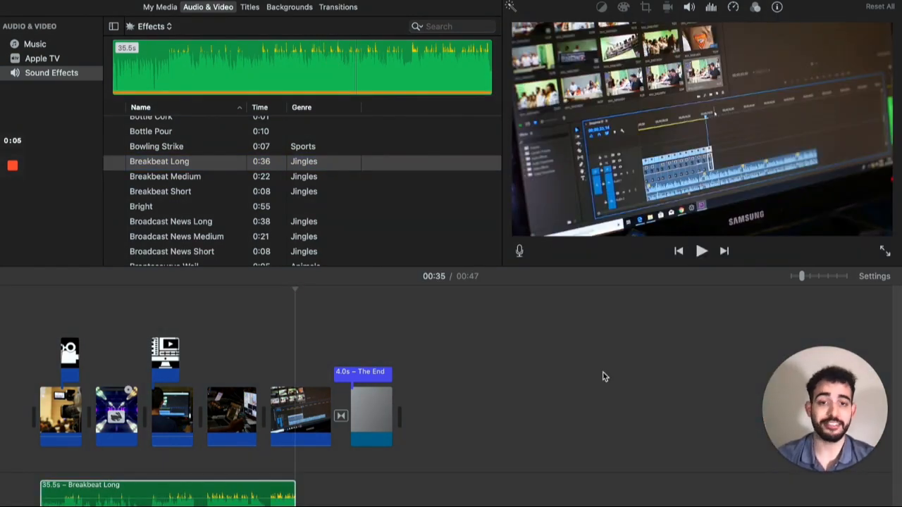
- Open the voiceover recording controls for the movie
click(519, 252)
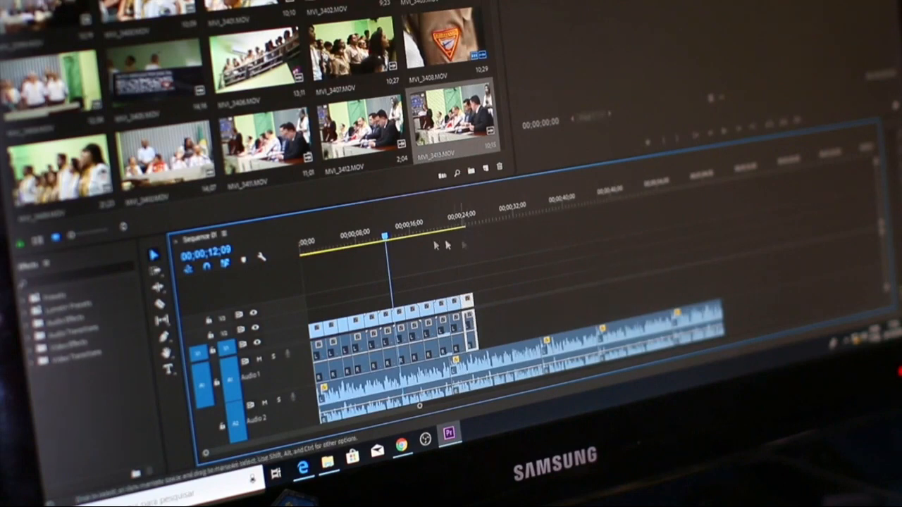
drag(449, 244, 446, 249)
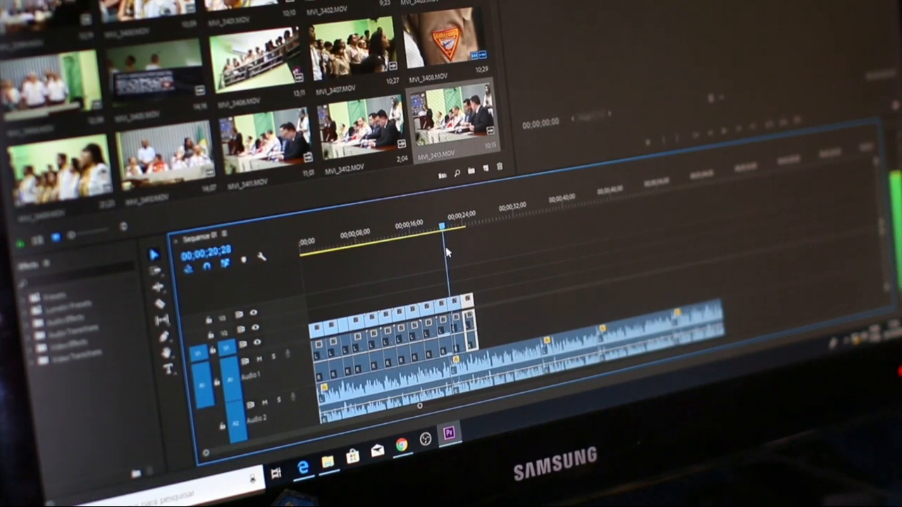